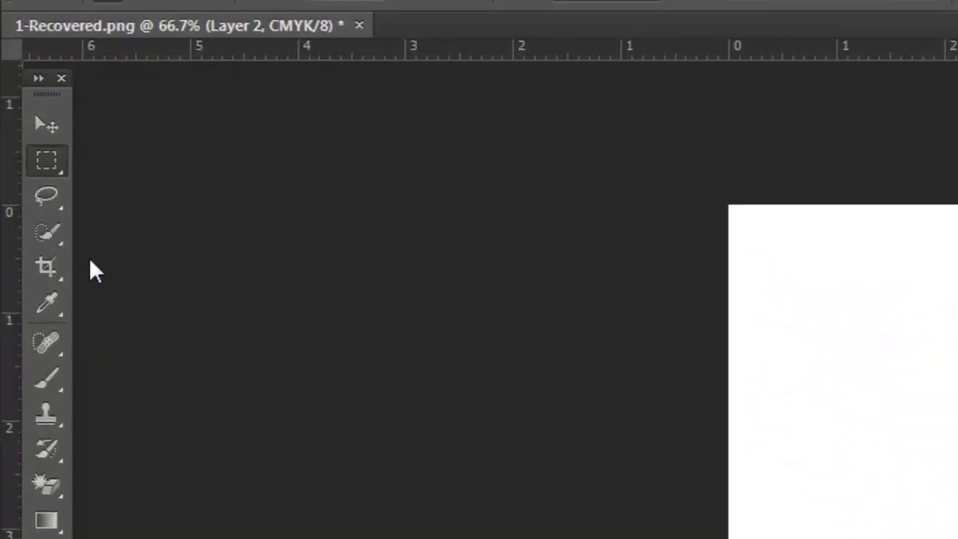
- Select the name and tagline text below the logo circle with a rectangular marquee about 3.0 cm wide and 0.7 cm high
key("m")
right_click(51, 166)
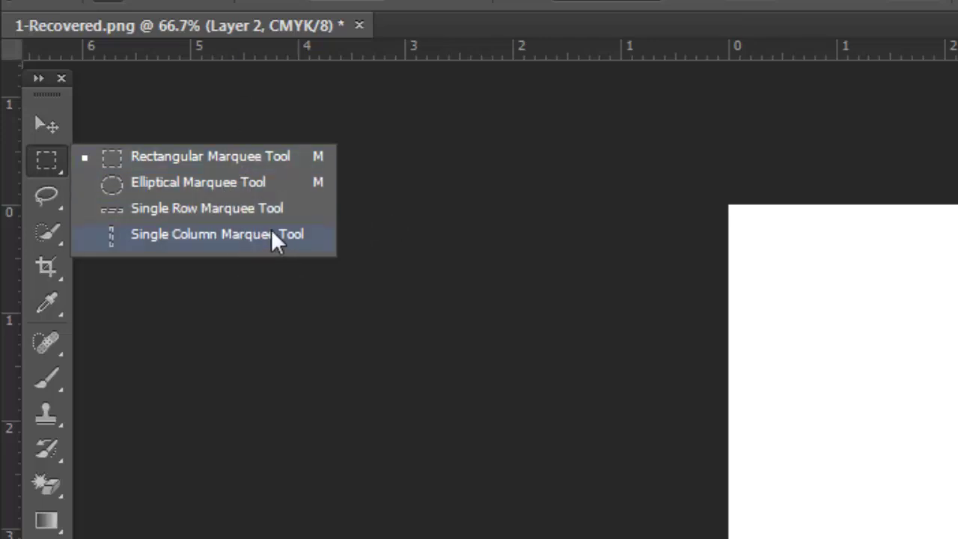
left_click(56, 151)
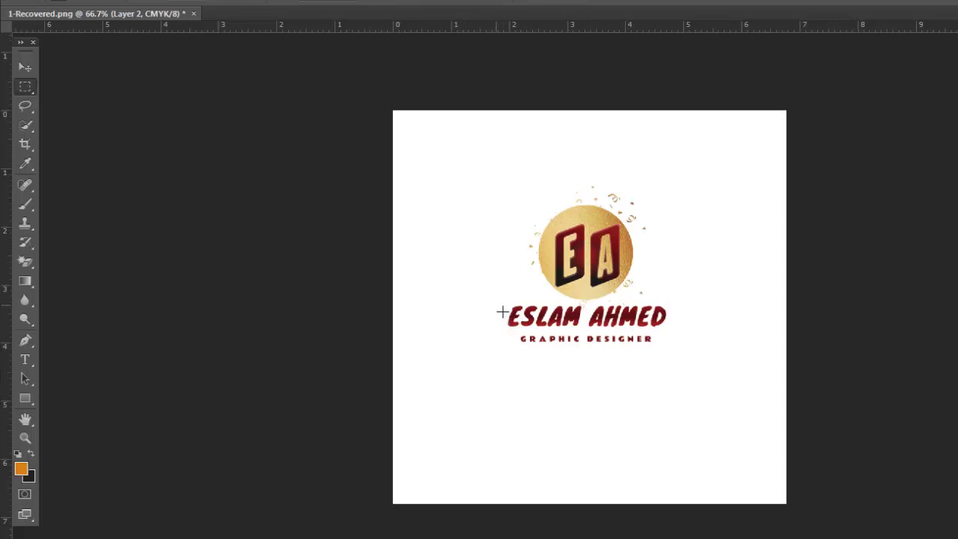
left_click_drag(504, 310, 680, 350)
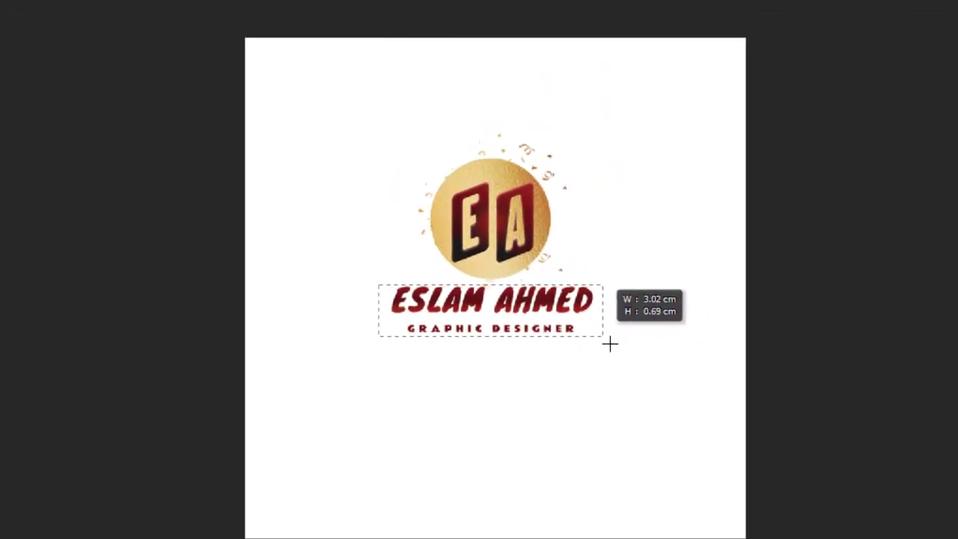
left_click_drag(610, 343, 606, 344)
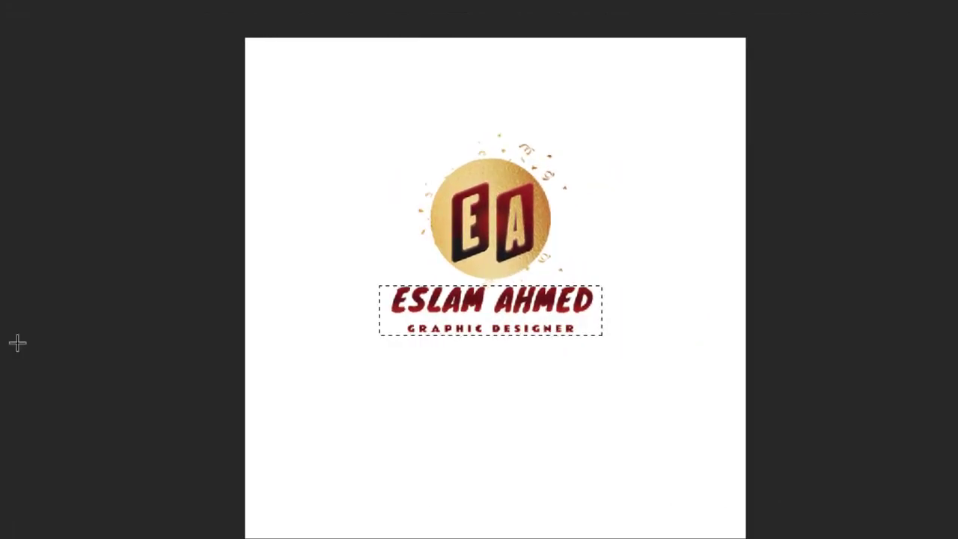
- Deselect the marquee around the logo text and bring the same selection back with Reselect
right_click(540, 319)
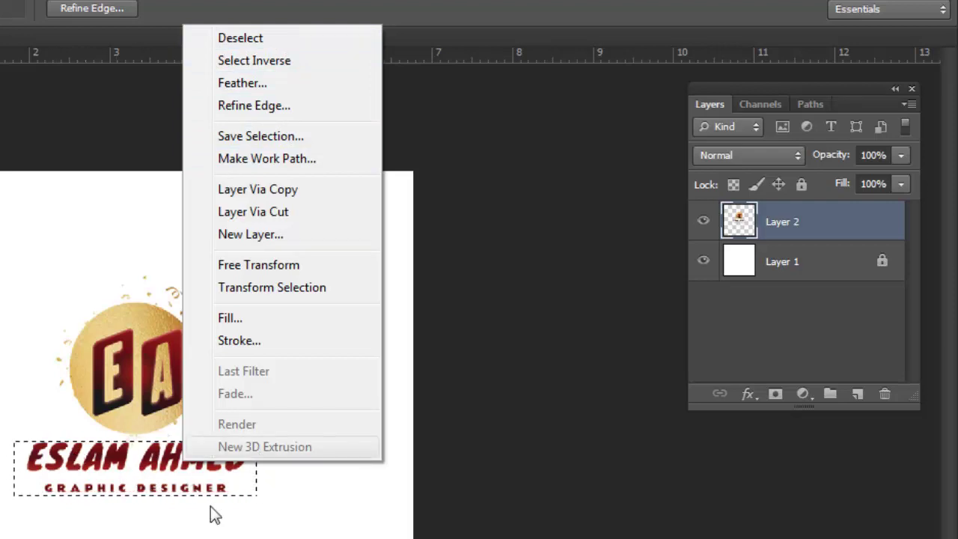
left_click(240, 38)
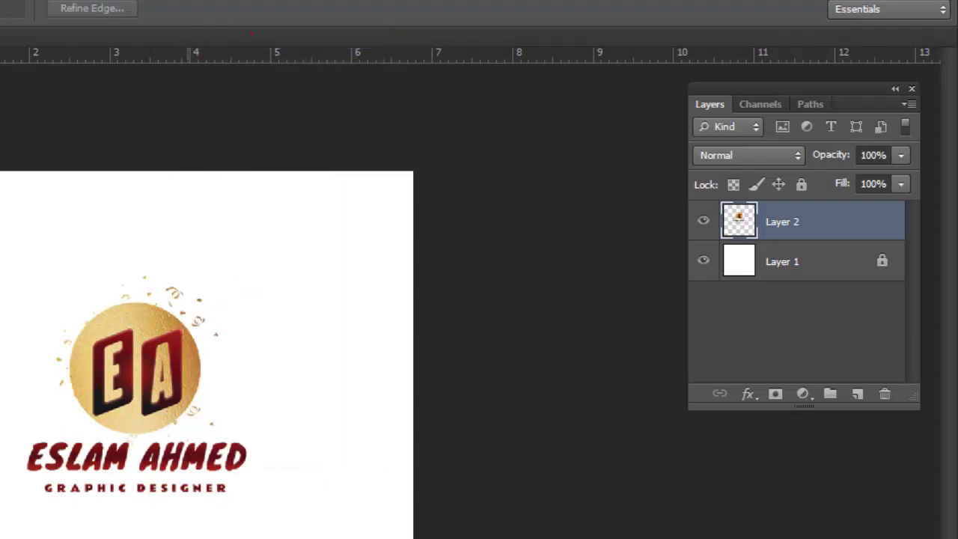
key("ctrl+shift+d")
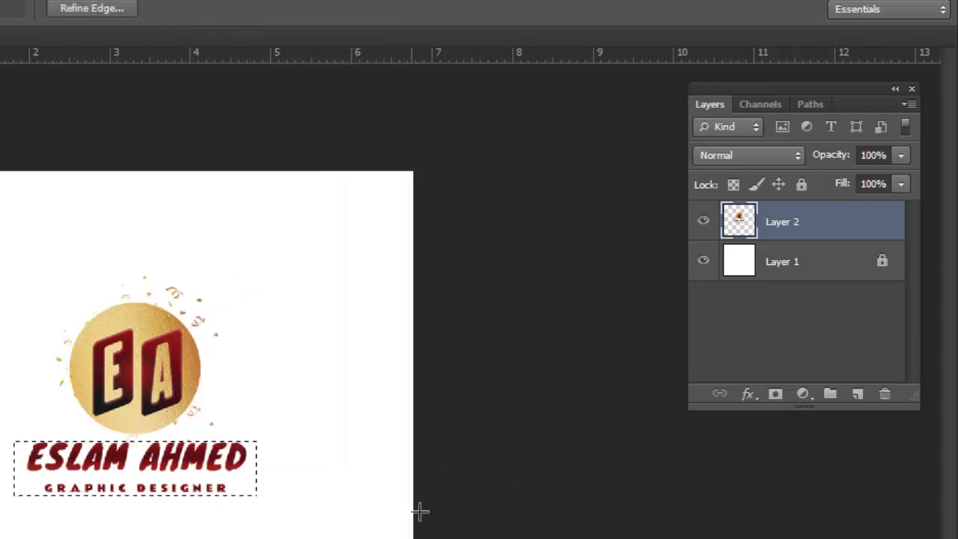
- Try inverting the selection and filling everything outside the text on Layer 2 with the background color, and revert both changes
right_click(189, 455)
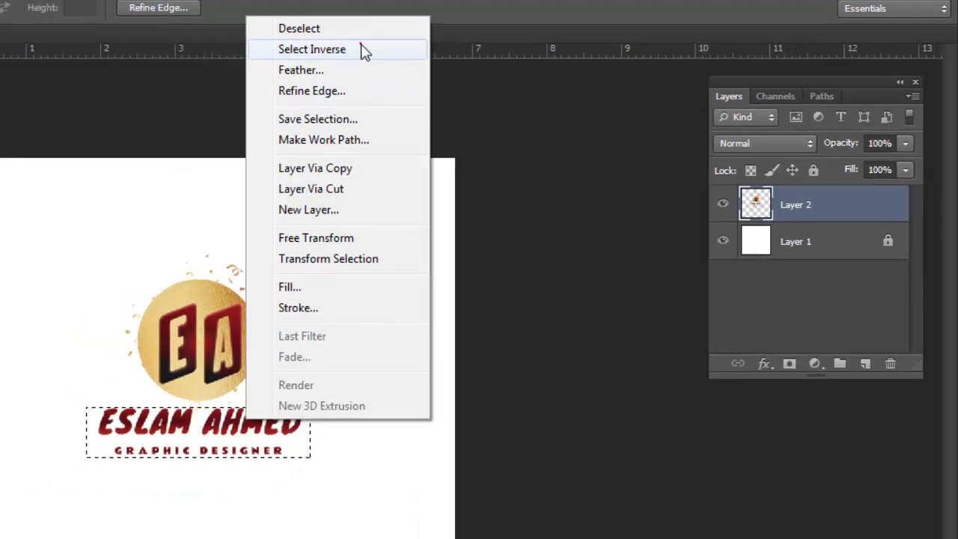
left_click(314, 53)
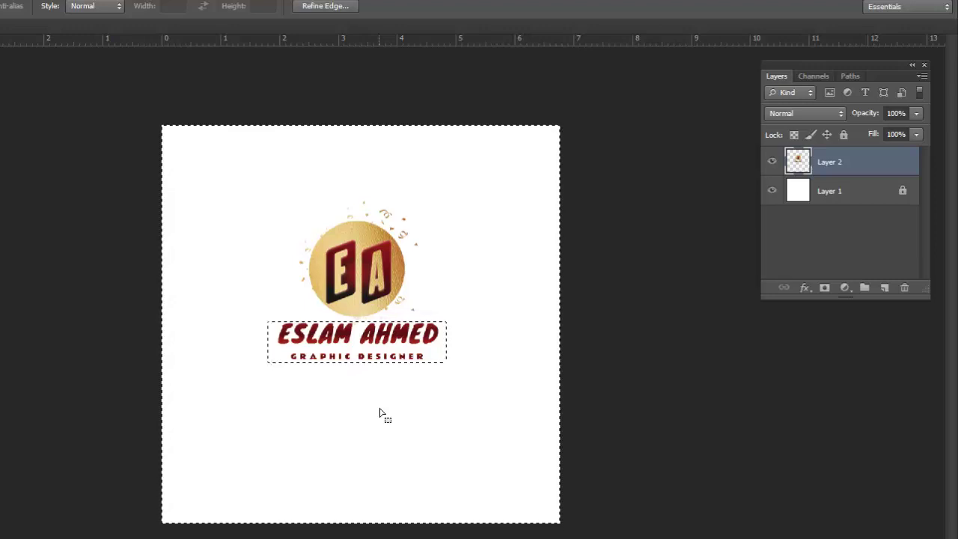
key("ctrl")
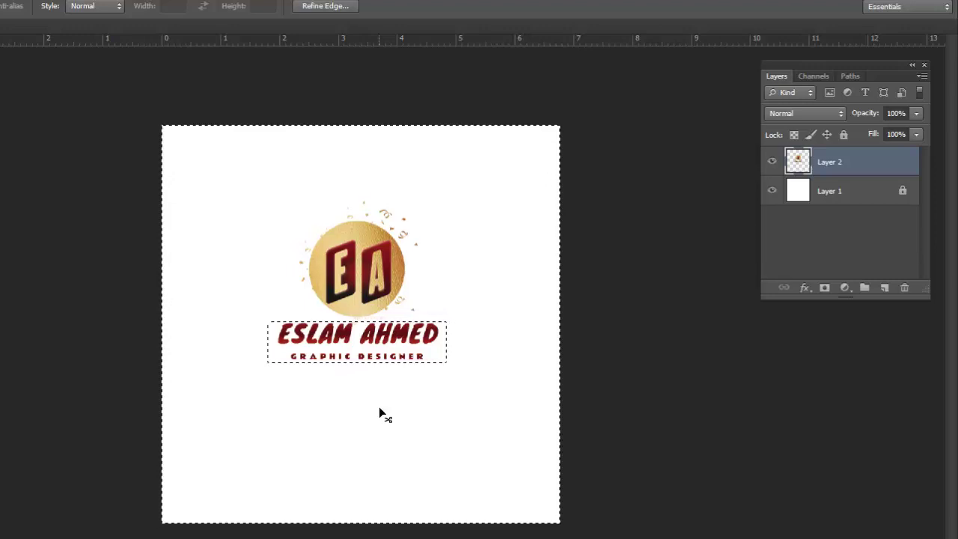
key("ctrl+BackSpace")
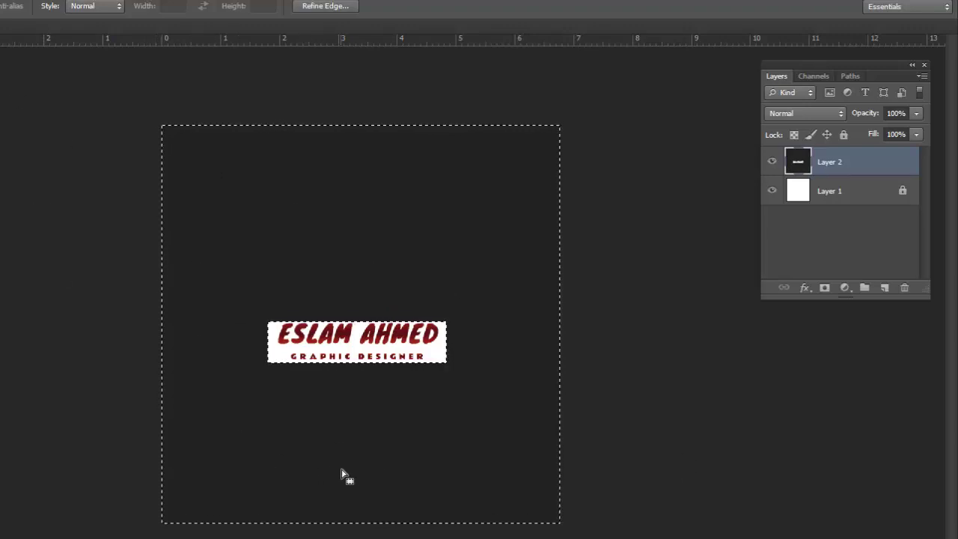
key("Delete")
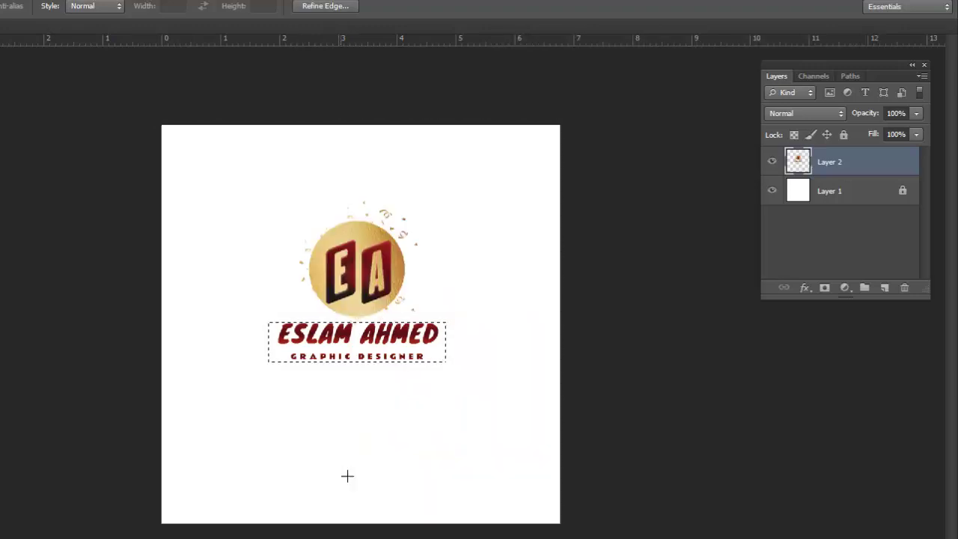
- Copy the selected text to a new layer with Layer Via Copy and undo it
right_click(391, 338)
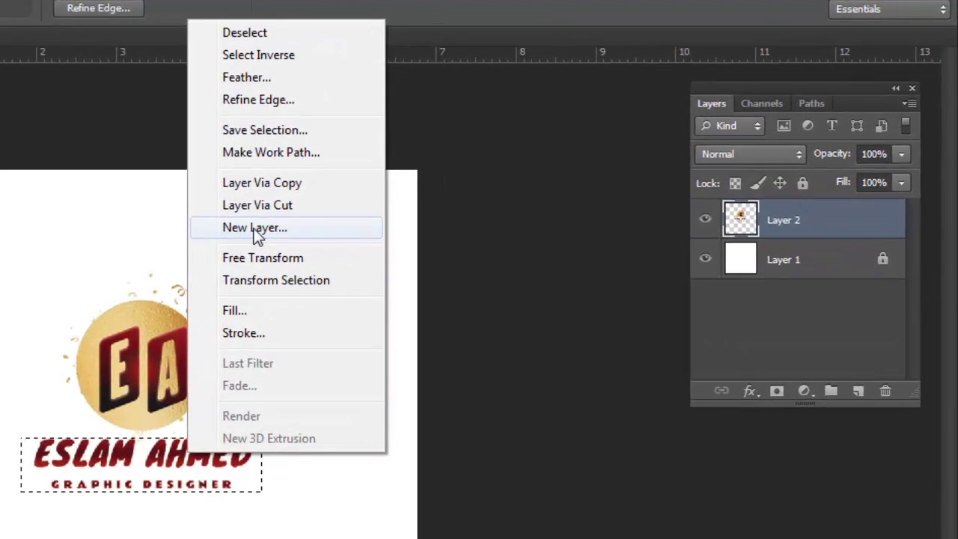
left_click(285, 185)
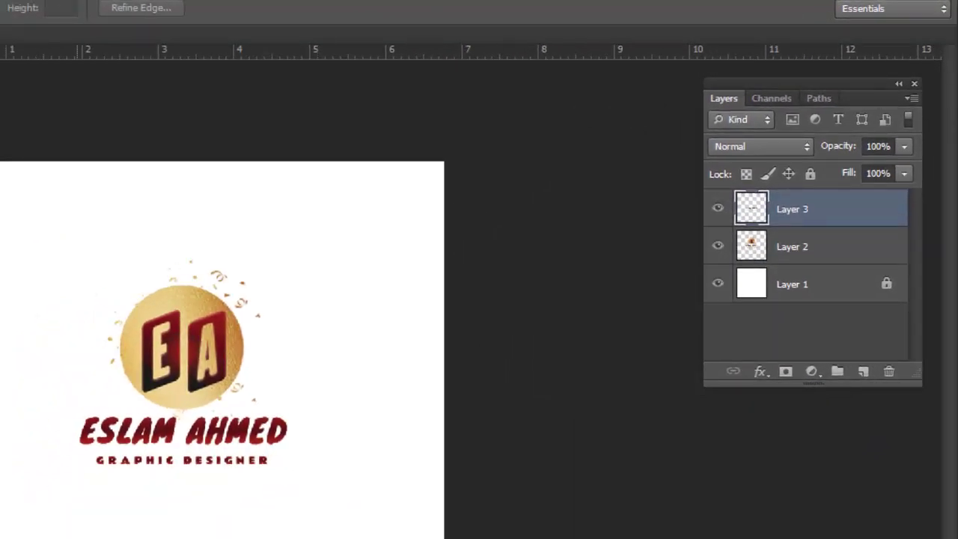
key("ctrl+z")
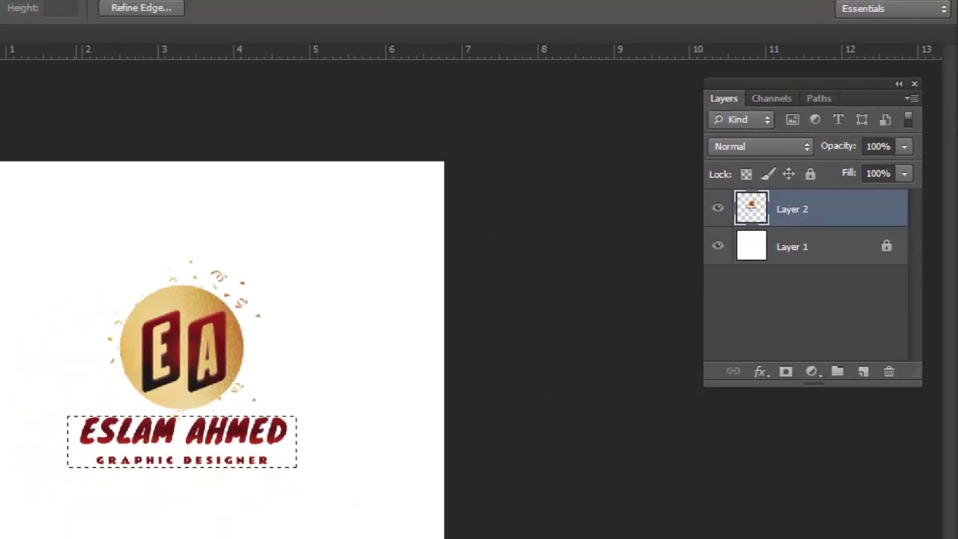
- Cut the selected text out of Layer 2 to its own layer with Layer Via Cut and undo it
right_click(219, 471)
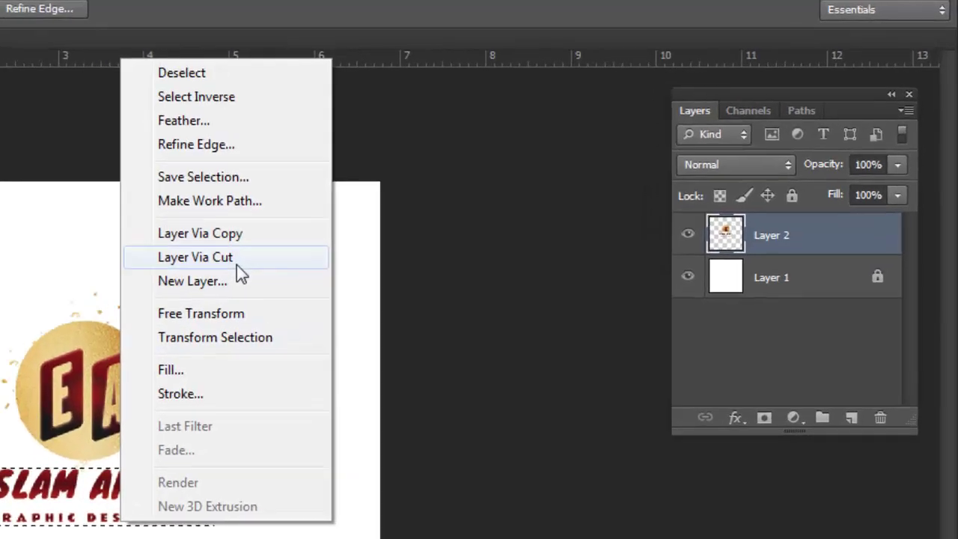
left_click(318, 236)
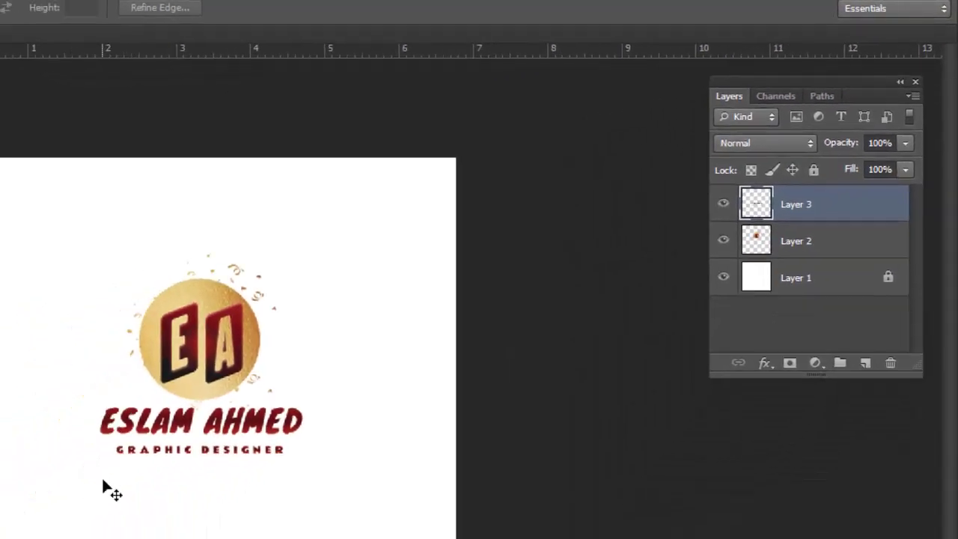
key("ctrl+z")
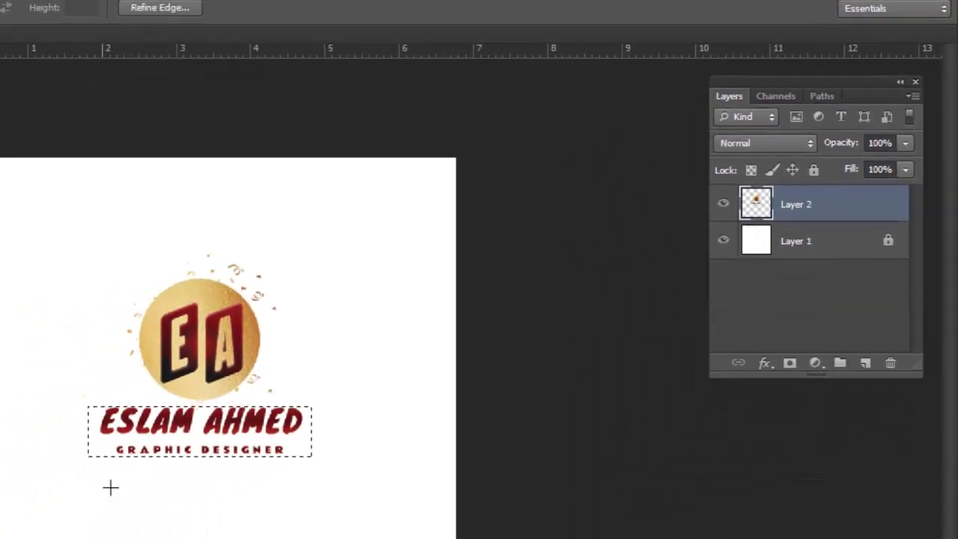
- Create an empty layer named Layer 3 with Normal mode and 100% opacity while the text is selected, and undo it
right_click(253, 437)
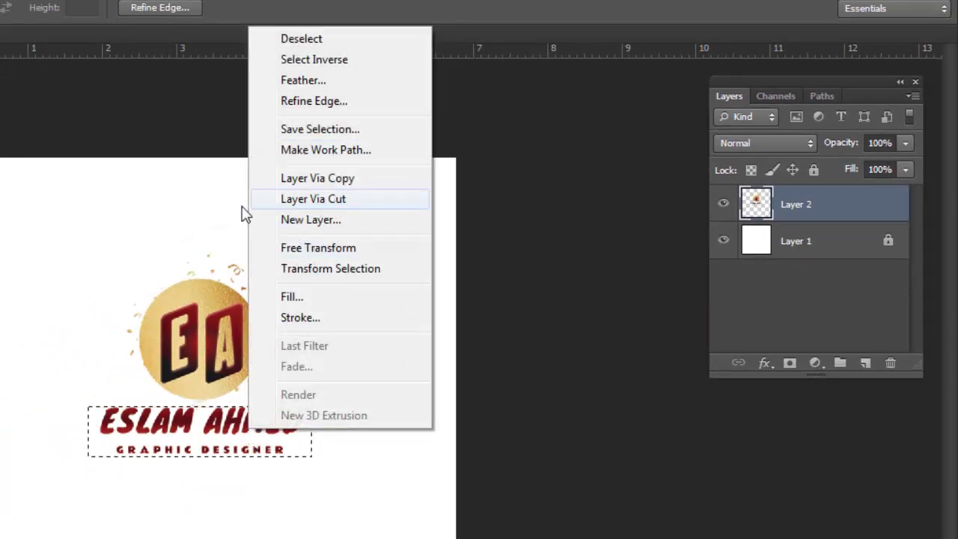
left_click(327, 217)
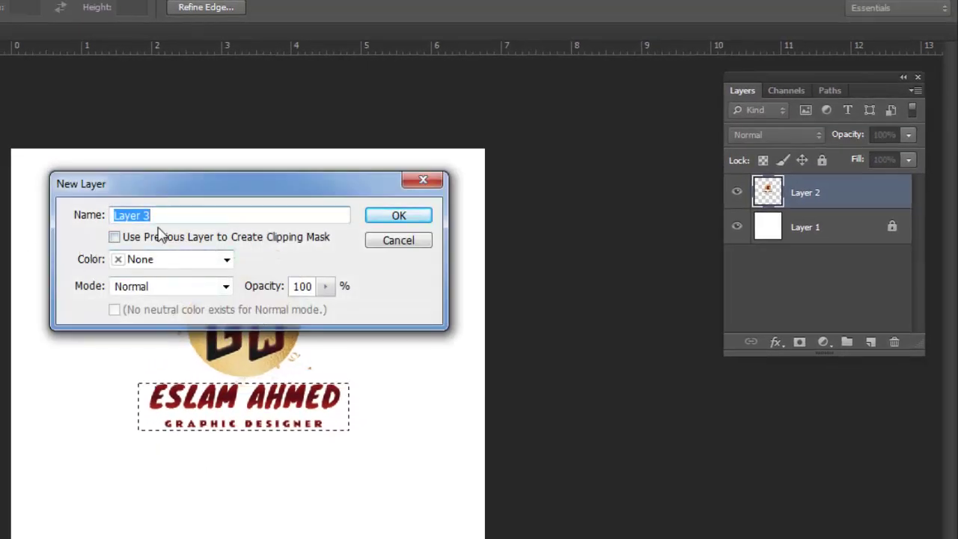
left_click(377, 216)
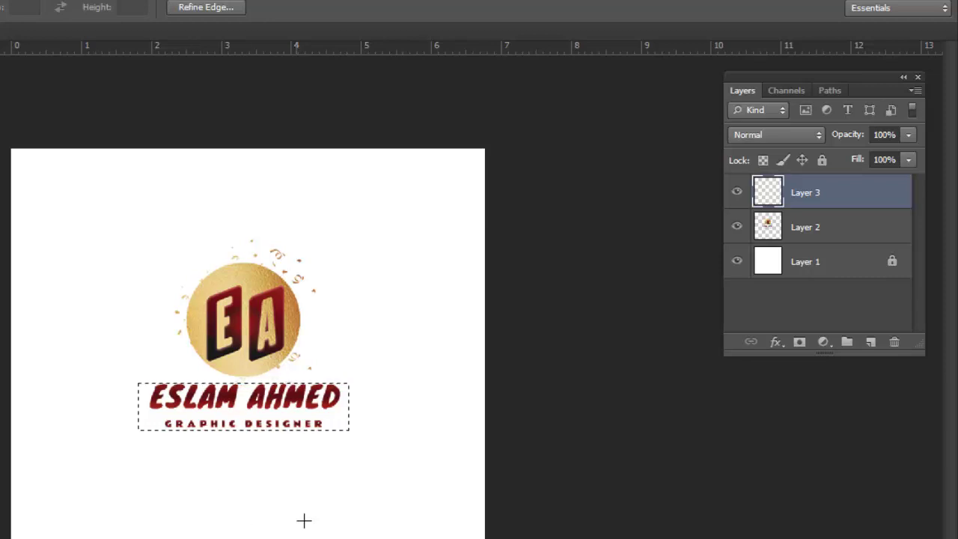
key("ctrl+z")
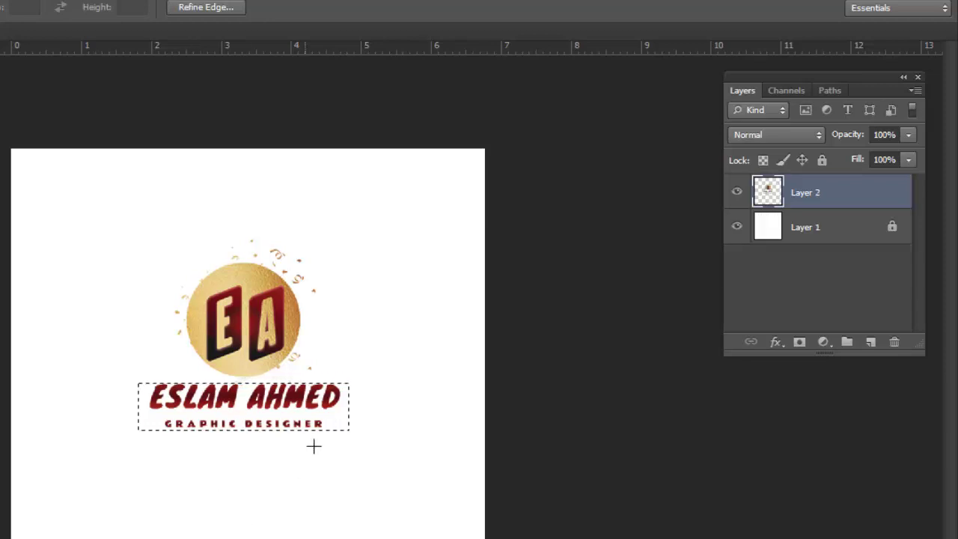
- Try filling the text selection on Layer 2 with the dark red custom color 610505 in Normal mode at 100% opacity
right_click(302, 405)
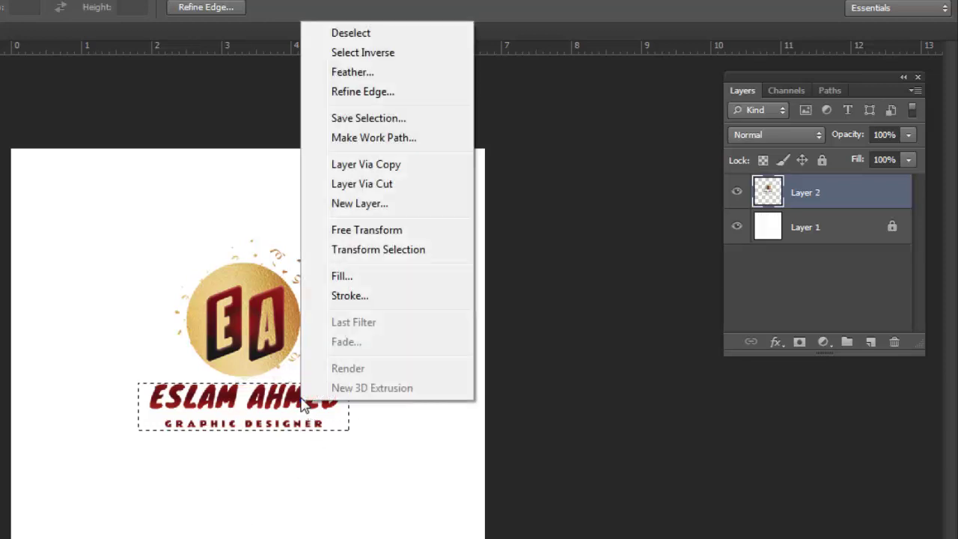
left_click(347, 274)
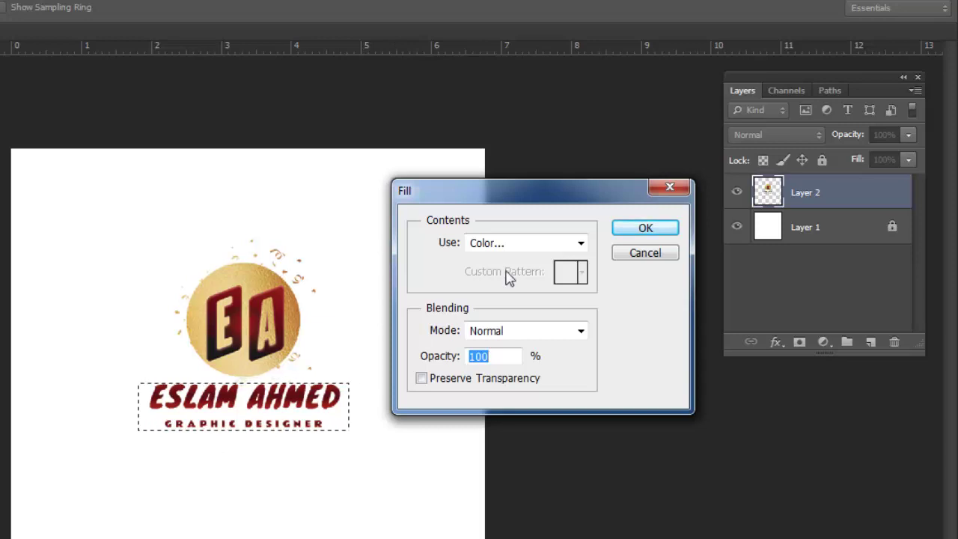
left_click(508, 243)
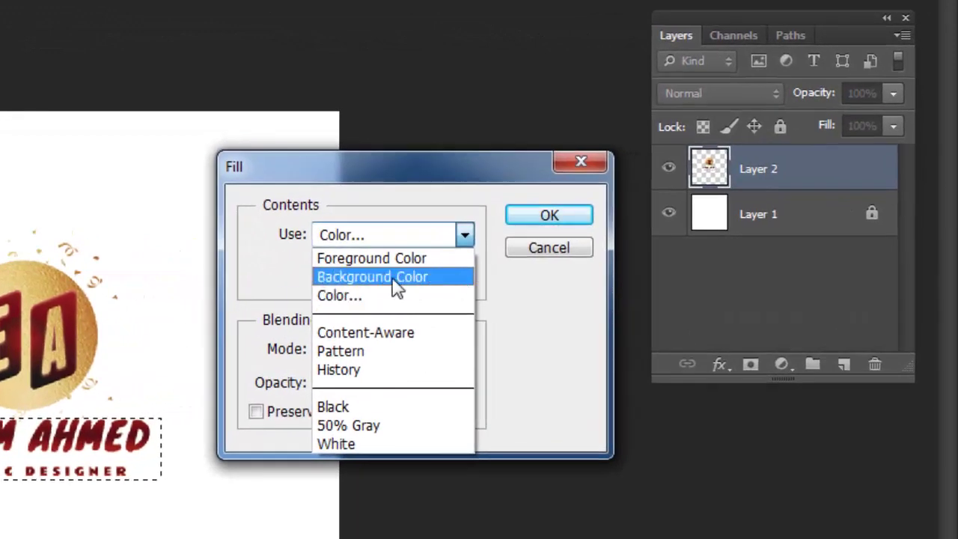
left_click(367, 296)
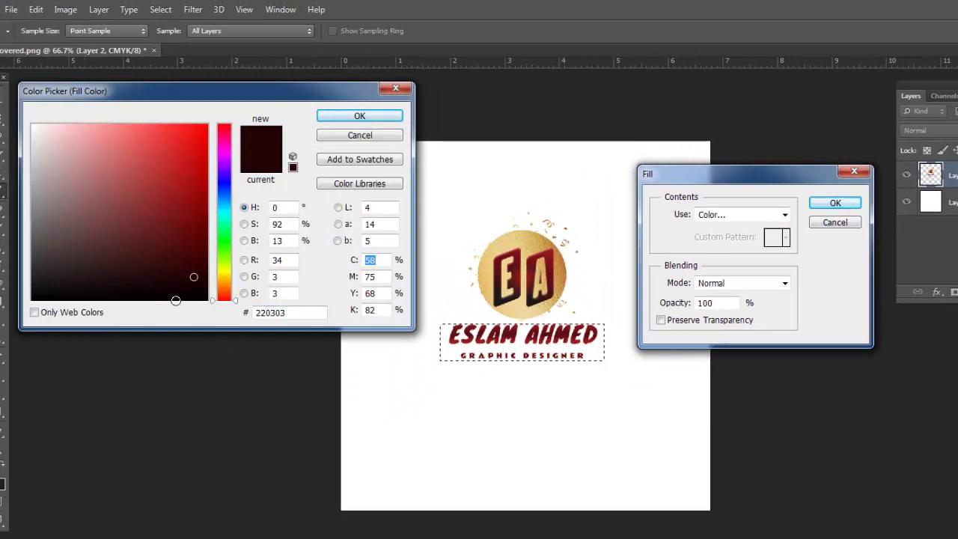
left_click(203, 238)
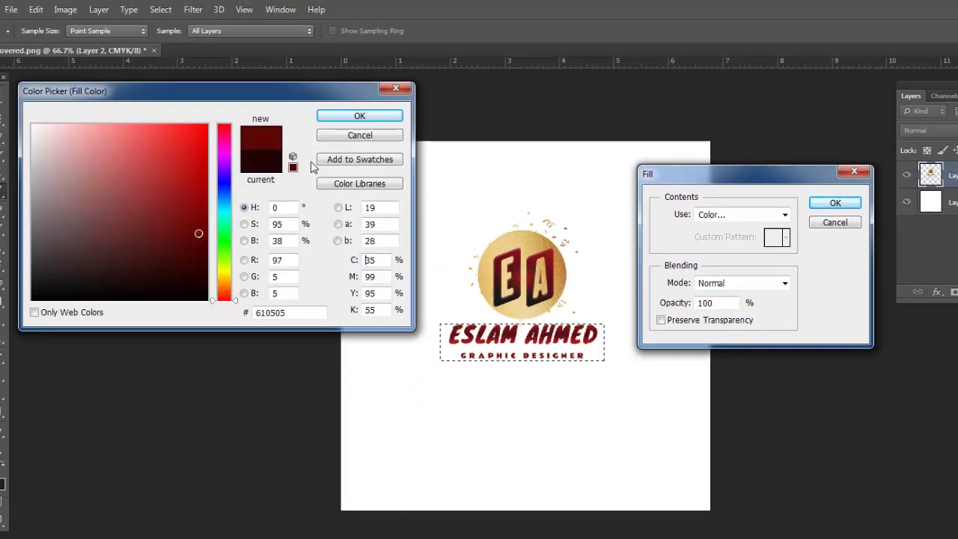
left_click(336, 117)
left_click(835, 203)
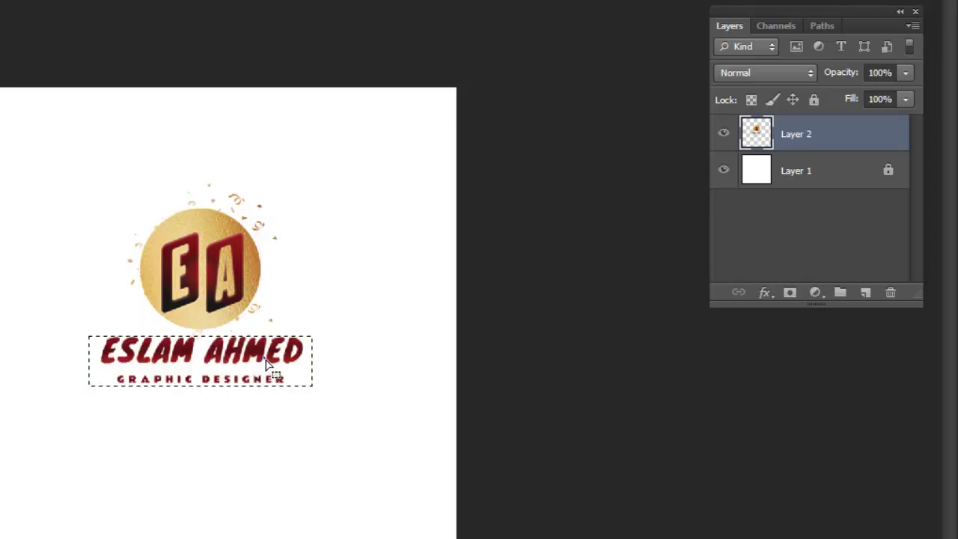
- Set up a 1 px outside stroke for the text selection and choose a darker orange-brown as its color
right_click(267, 353)
left_click(317, 248)
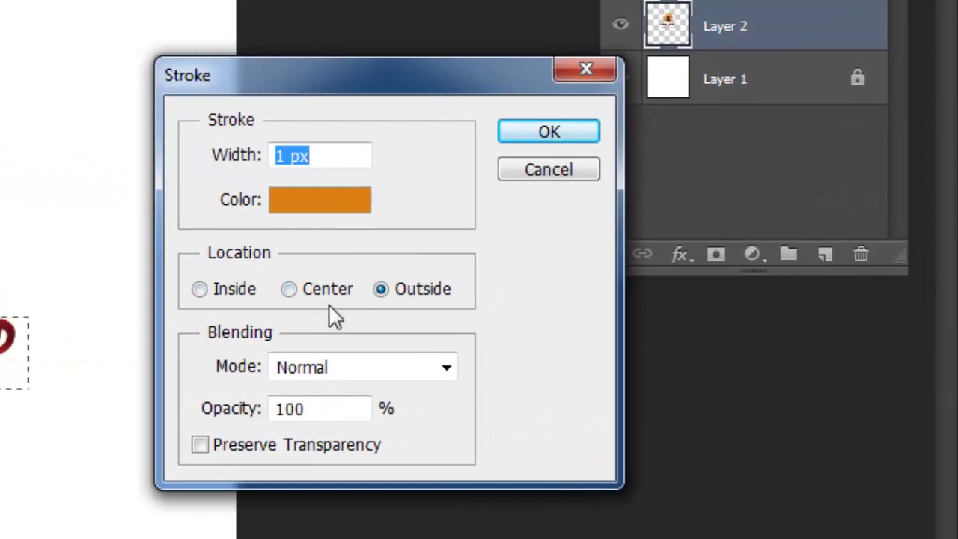
left_click(315, 201)
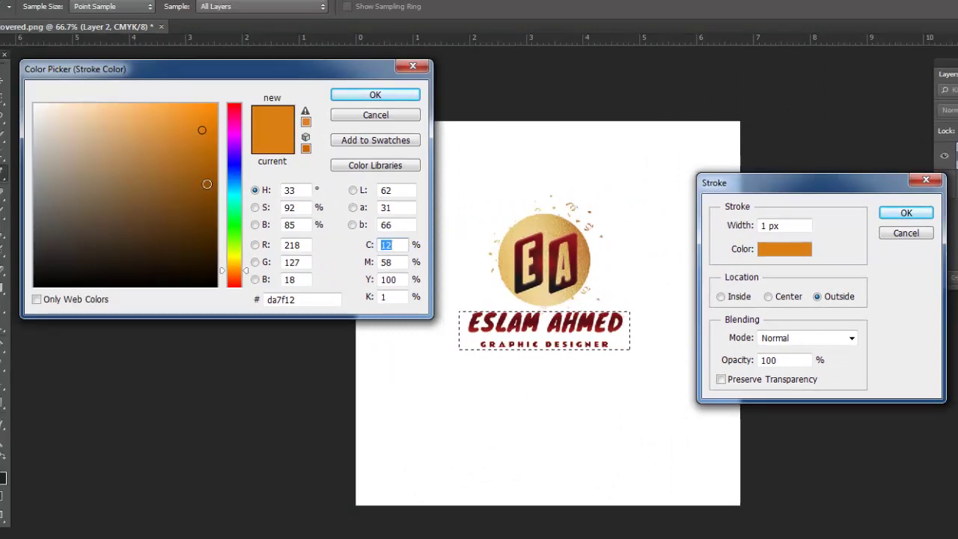
left_click(202, 209)
left_click(391, 98)
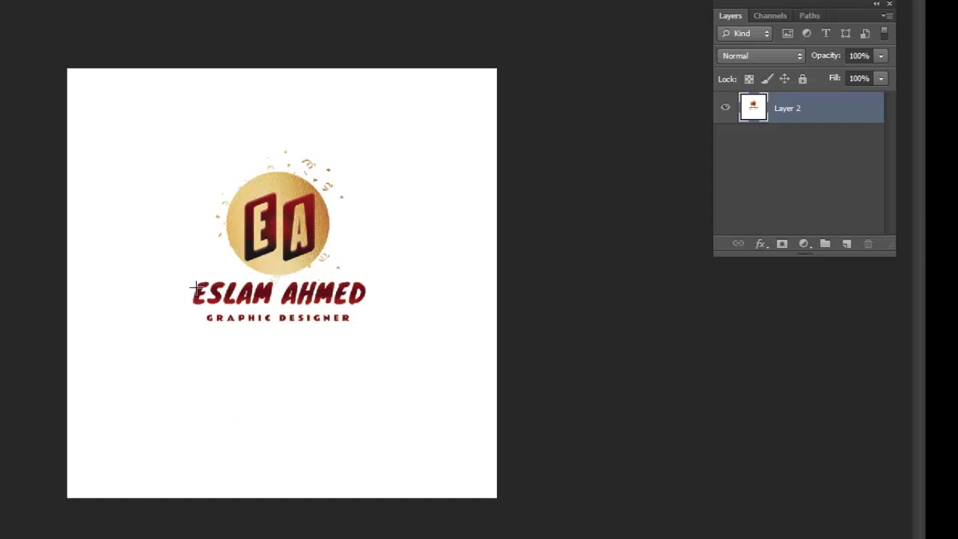
- Select the name and tagline text with a rectangular marquee and add a layer mask to Layer 2 that shows only that area
left_click_drag(291, 322, 370, 326)
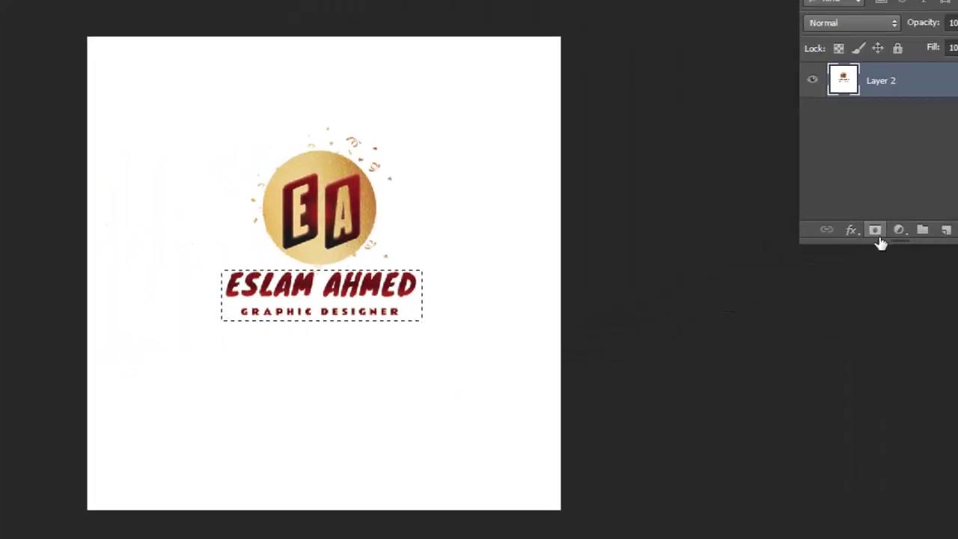
left_click(795, 255)
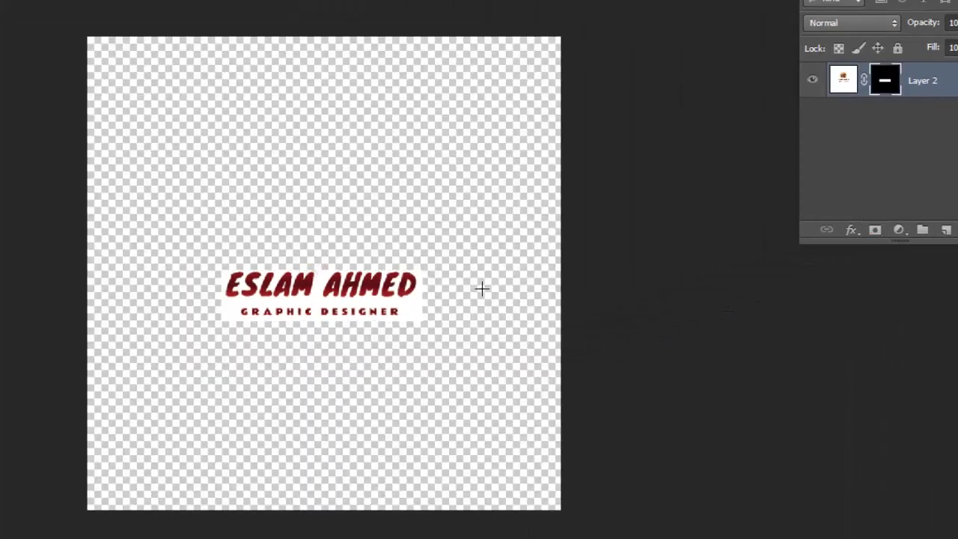